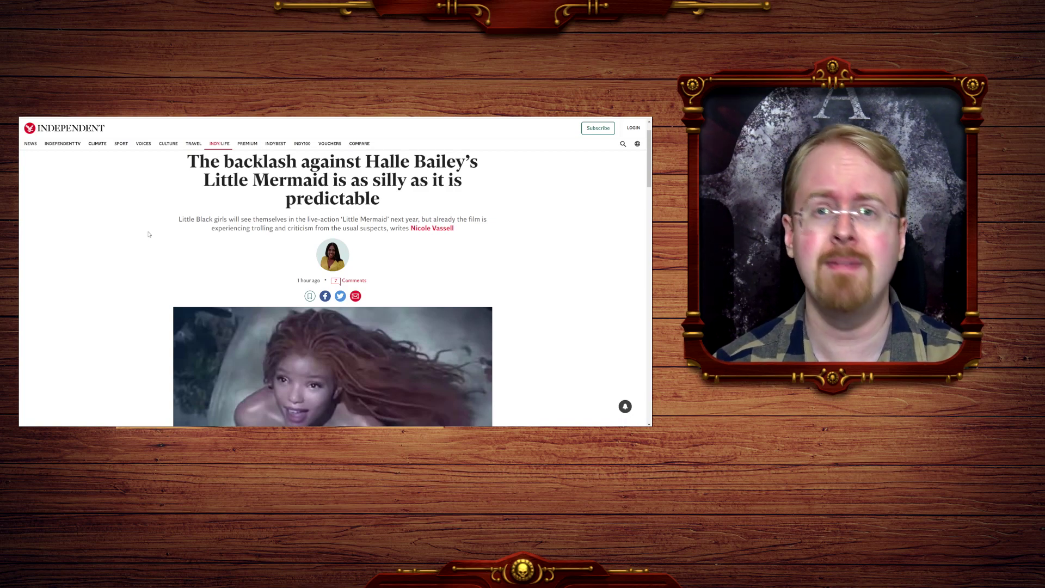
{"action": "scroll", "coordinate": [149, 235], "scroll_direction": "down", "scroll_amount": 2}
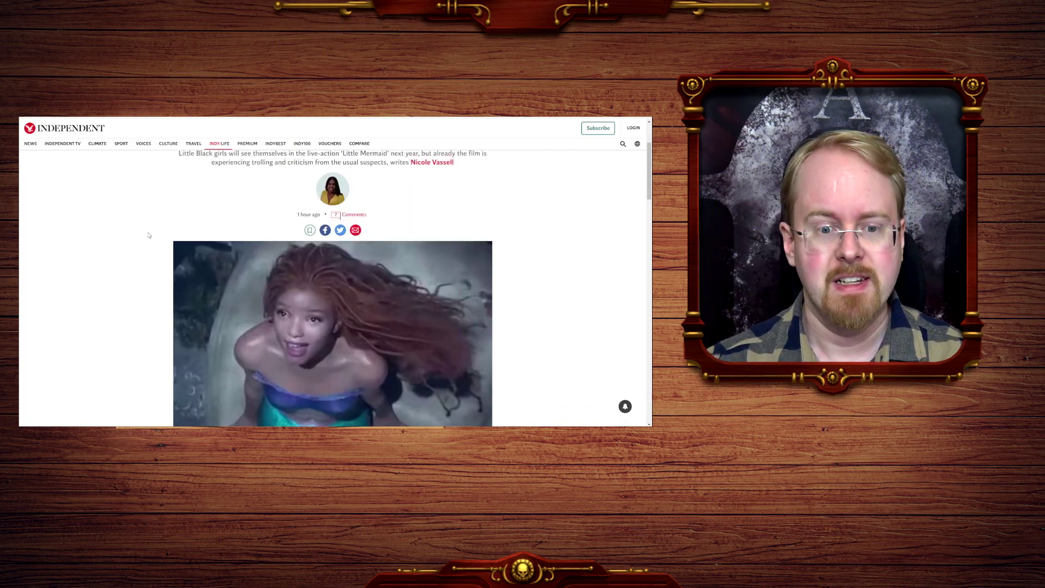
{"action": "scroll", "coordinate": [149, 234], "scroll_direction": "down", "scroll_amount": 1}
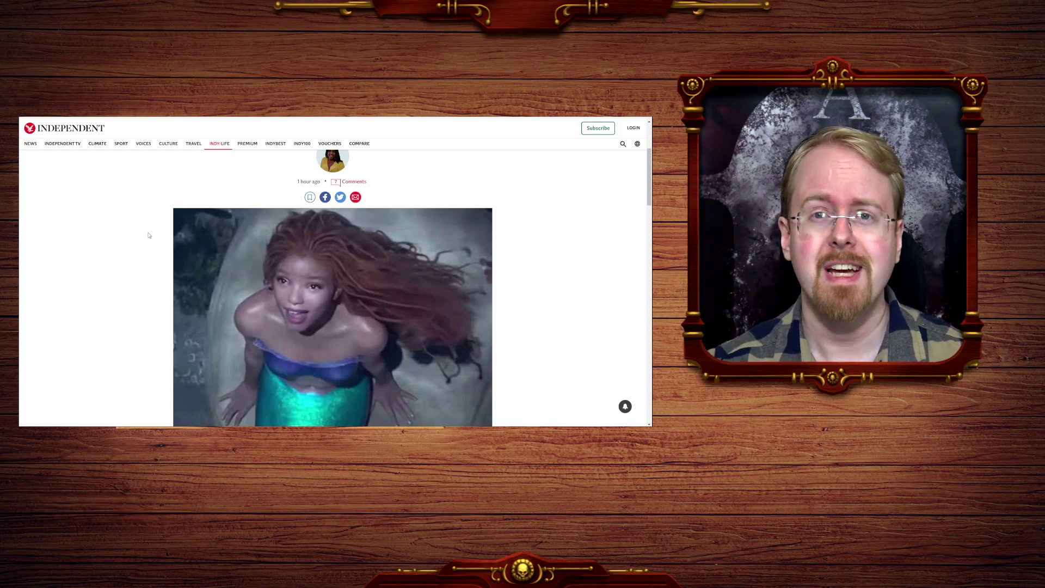
{"action": "scroll", "coordinate": [150, 235], "scroll_direction": "up", "scroll_amount": 2}
{"action": "scroll", "coordinate": [149, 235], "scroll_direction": "up", "scroll_amount": 2}
{"action": "scroll", "coordinate": [148, 234], "scroll_direction": "up", "scroll_amount": 1}
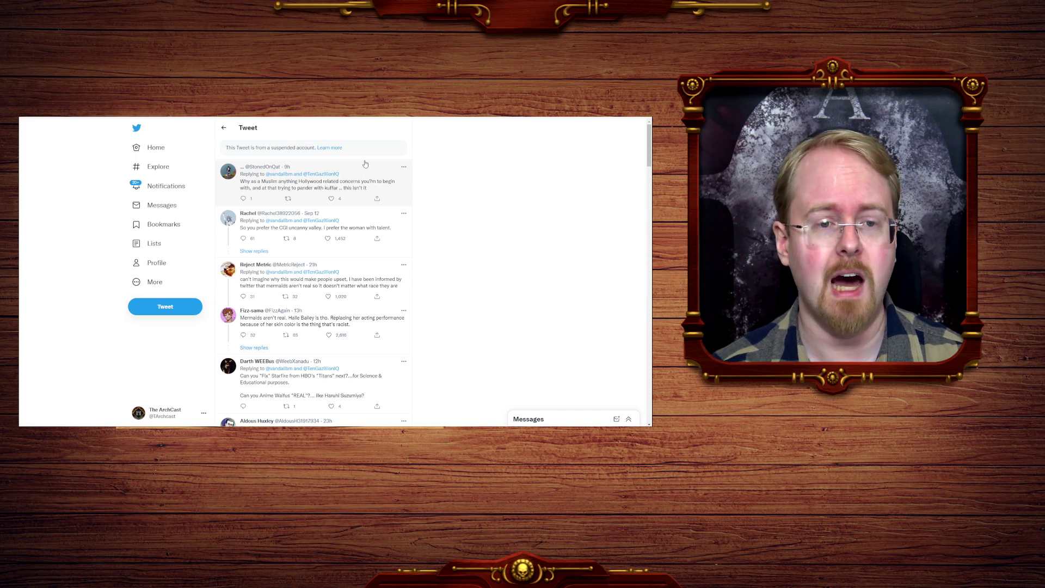
Briefly highlight the suspended-account notice, then clear the highlight.
{"action": "left_click_drag", "start_coordinate": [229, 147], "coordinate": [315, 147]}
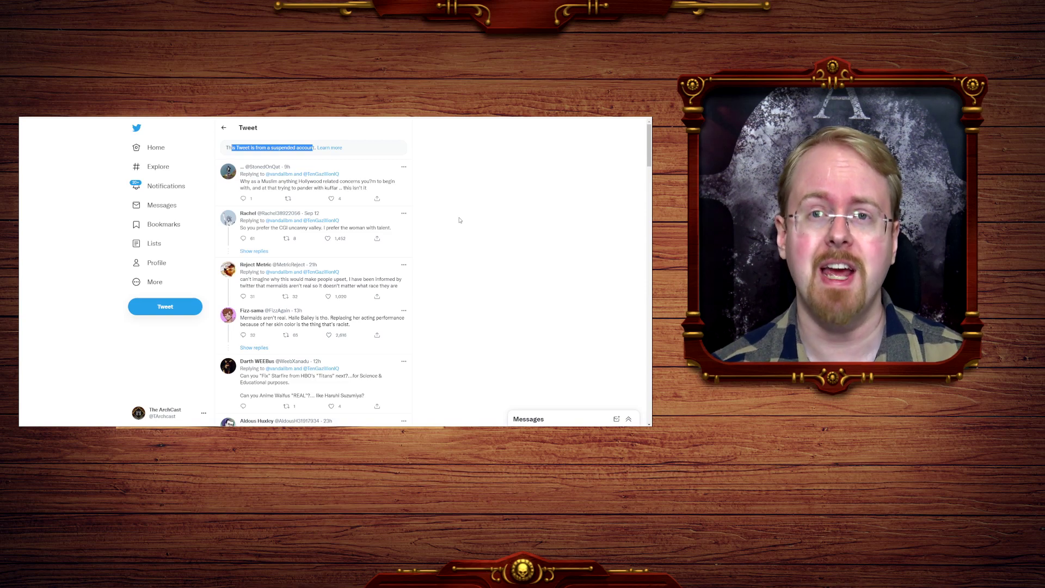
{"action": "left_click", "coordinate": [458, 168]}
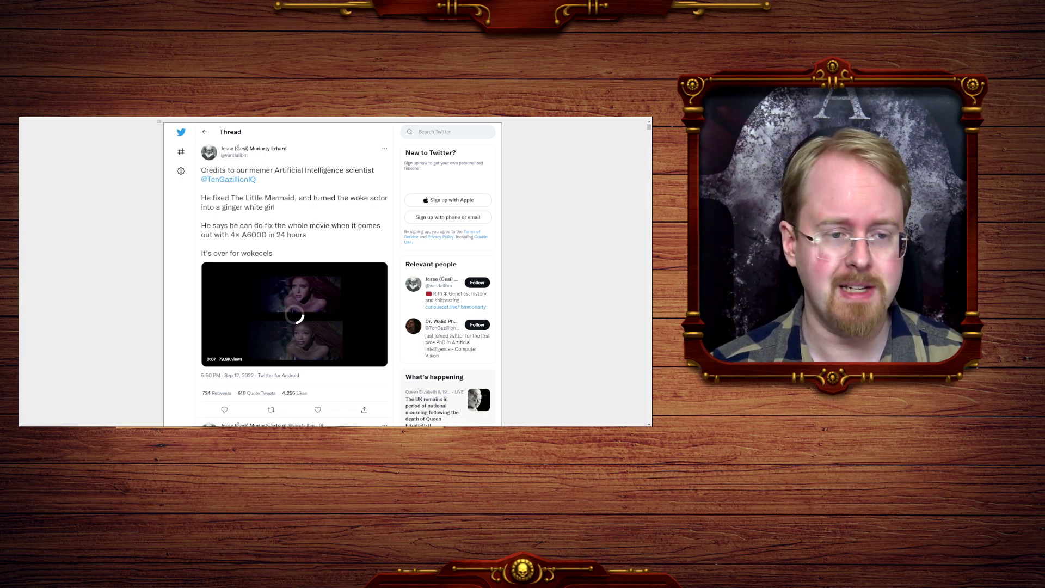
Highlight the thread's claims about fixing The Little Mermaid and the whole movie, then clear them.
{"action": "left_click_drag", "start_coordinate": [202, 198], "coordinate": [278, 208]}
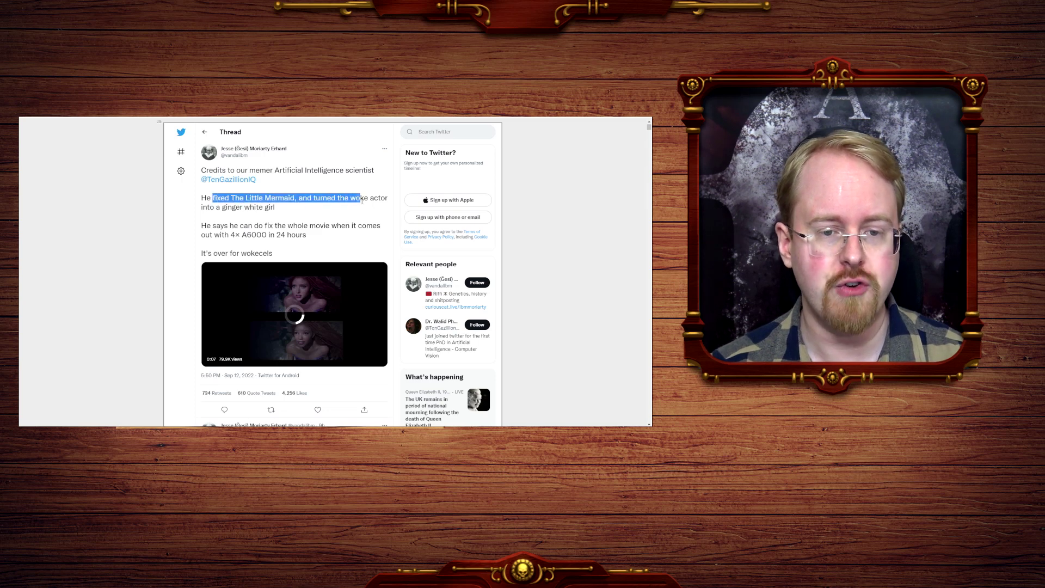
{"action": "left_click", "coordinate": [297, 199]}
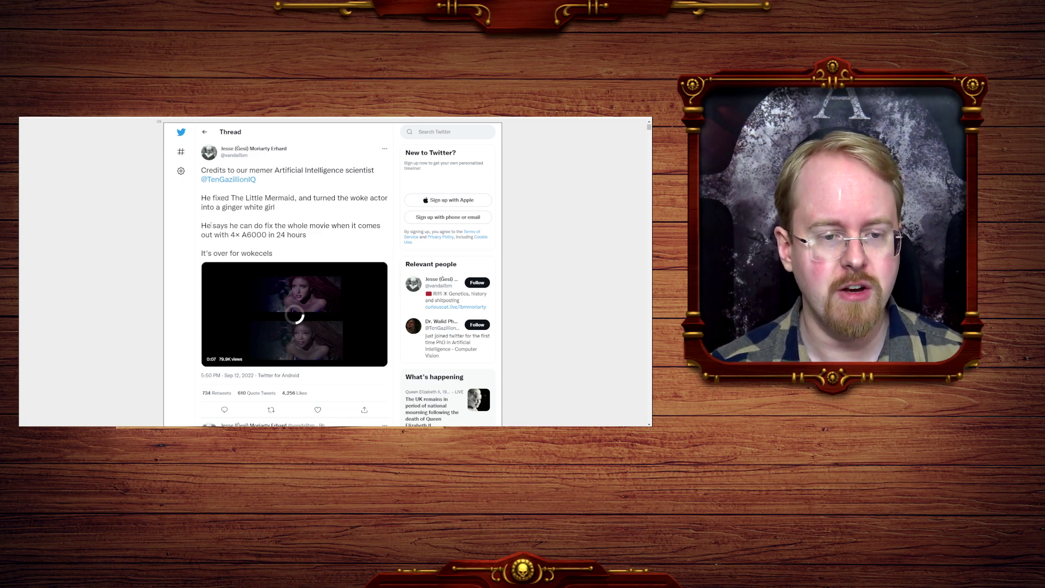
{"action": "left_click_drag", "start_coordinate": [211, 226], "coordinate": [306, 235]}
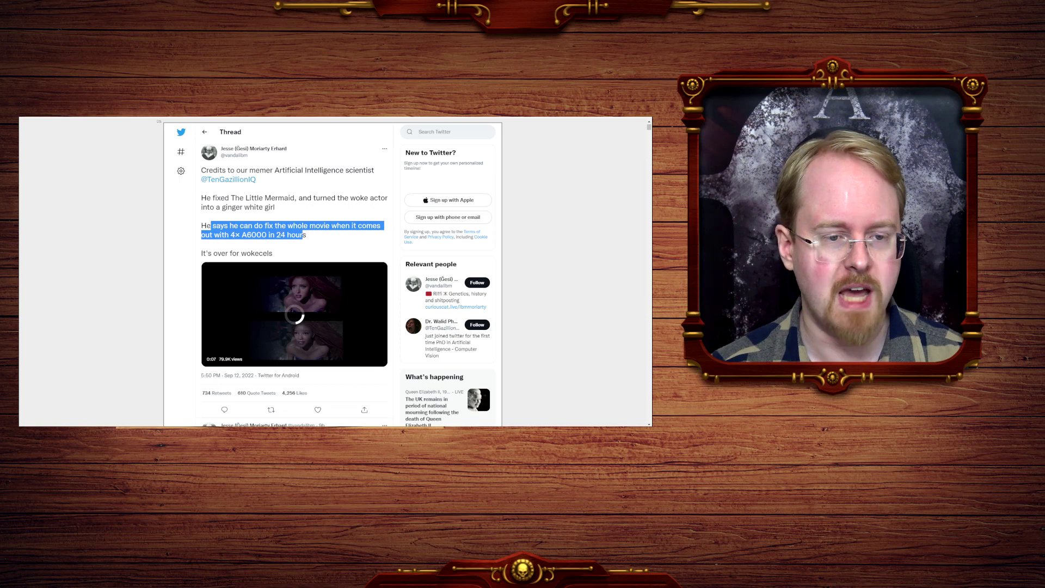
{"action": "left_click", "coordinate": [305, 236]}
{"action": "scroll", "coordinate": [306, 235], "scroll_direction": "down", "scroll_amount": 1}
{"action": "left_click_drag", "start_coordinate": [267, 202], "coordinate": [306, 202]}
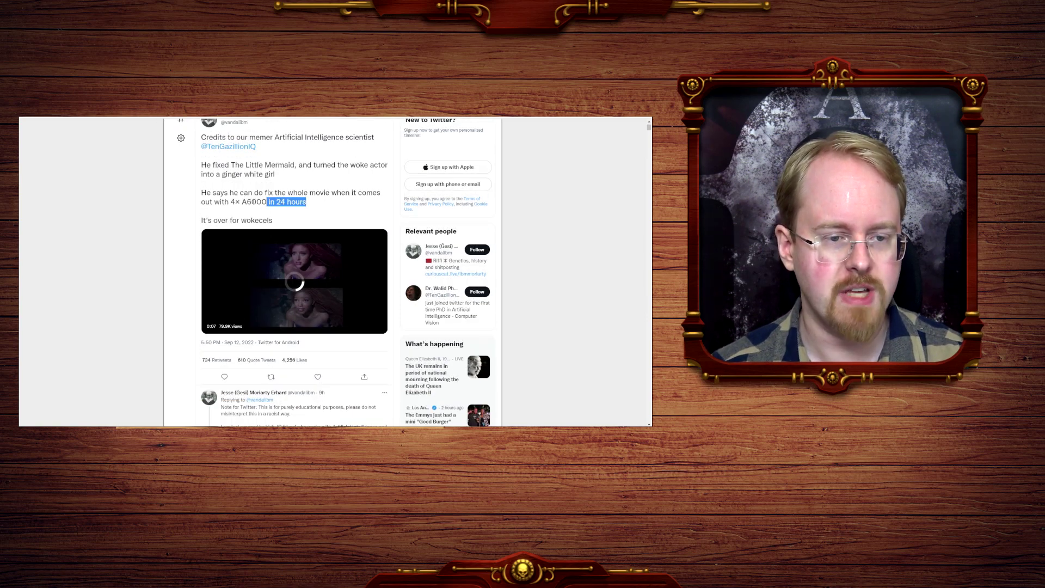
{"action": "left_click", "coordinate": [228, 219]}
{"action": "scroll", "coordinate": [245, 245], "scroll_direction": "up", "scroll_amount": 1}
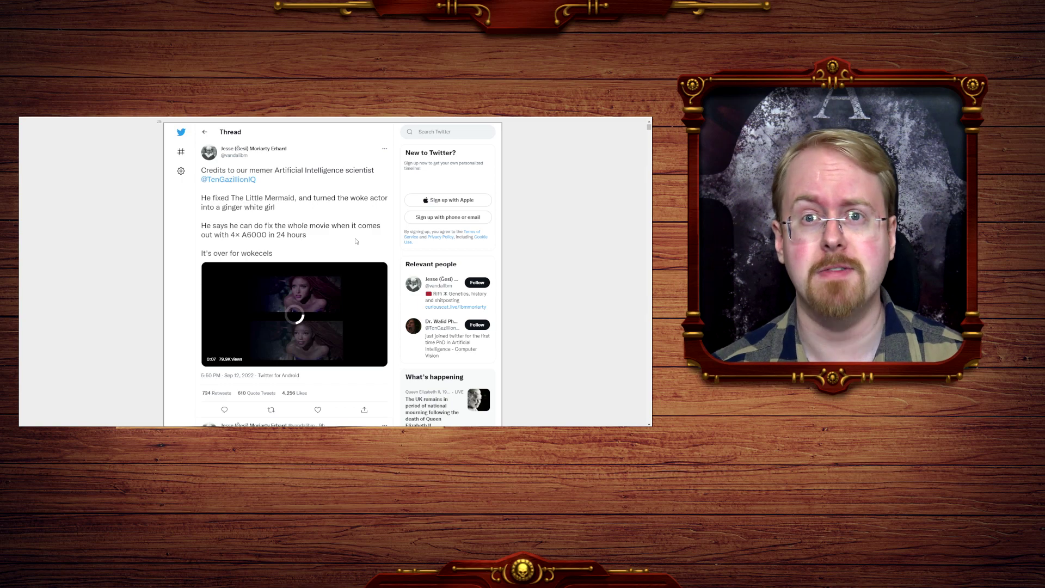
{"action": "scroll", "coordinate": [357, 242], "scroll_direction": "up", "scroll_amount": 1}
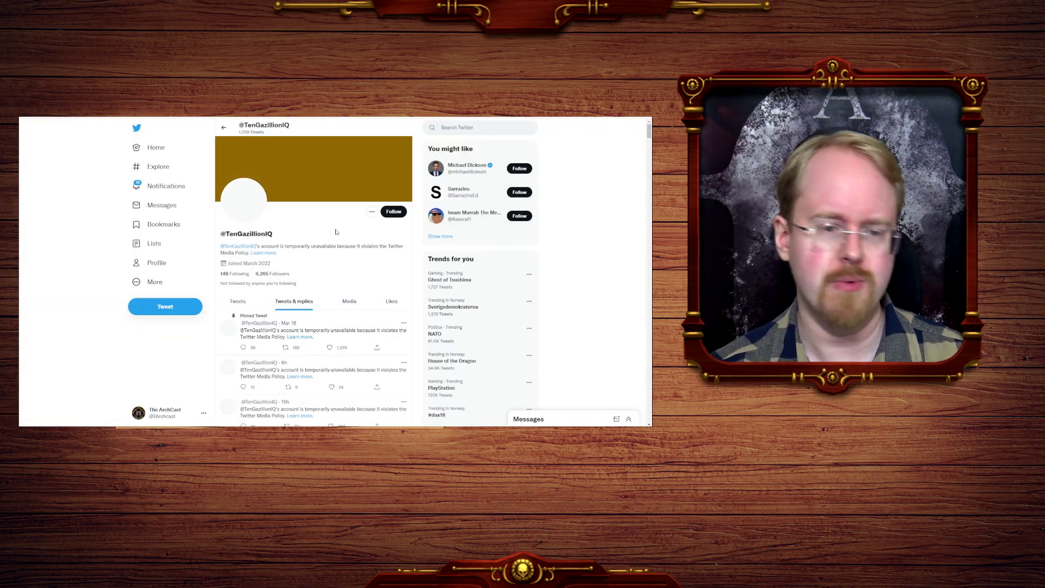
{"action": "left_click_drag", "start_coordinate": [259, 246], "coordinate": [369, 256]}
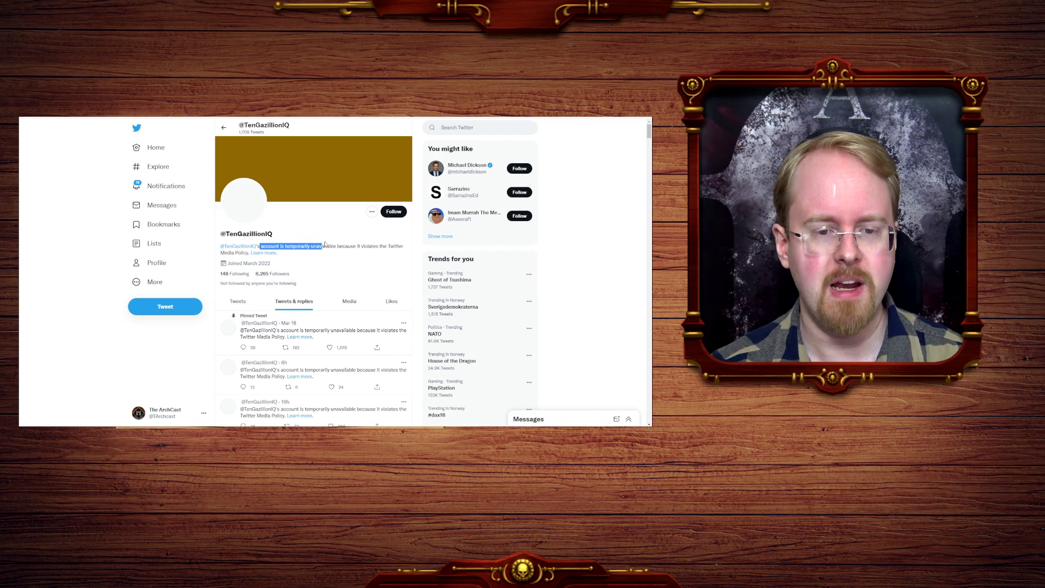
{"action": "left_click", "coordinate": [359, 248]}
{"action": "scroll", "coordinate": [358, 248], "scroll_direction": "down", "scroll_amount": 3}
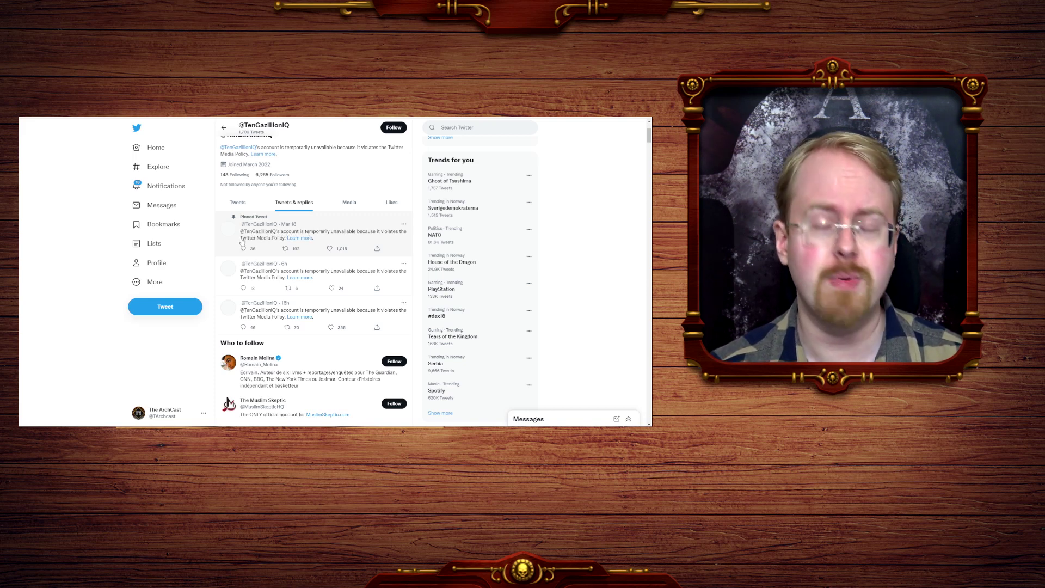
{"action": "left_click", "coordinate": [274, 241]}
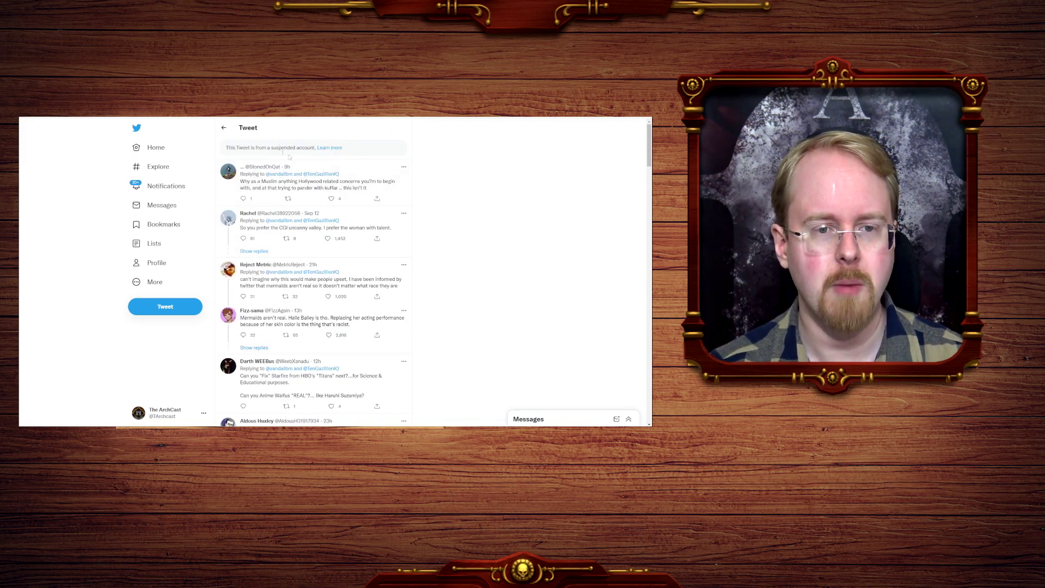
{"action": "left_click", "coordinate": [329, 149]}
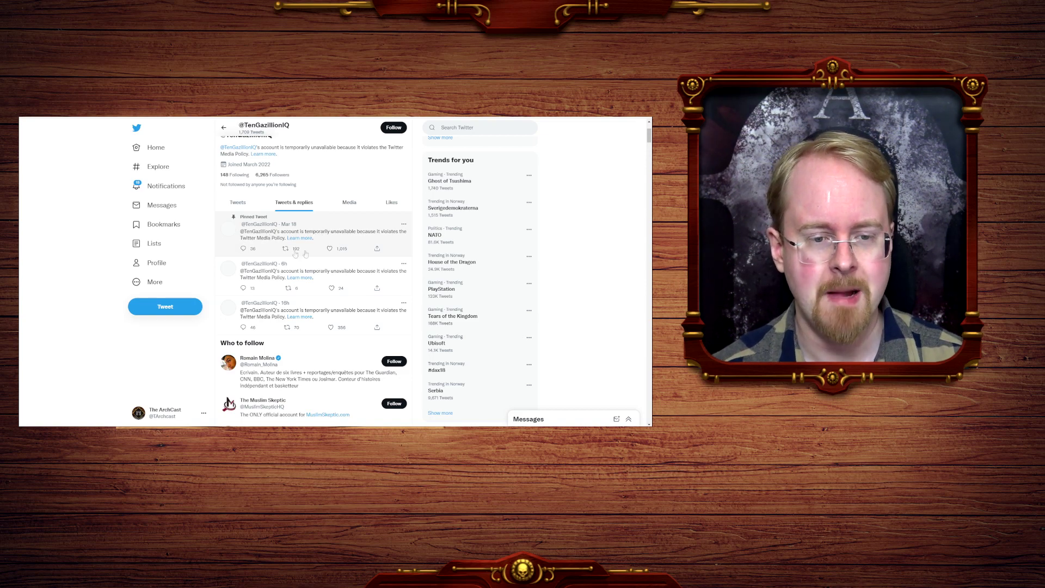
{"action": "scroll", "coordinate": [305, 254], "scroll_direction": "up", "scroll_amount": 5}
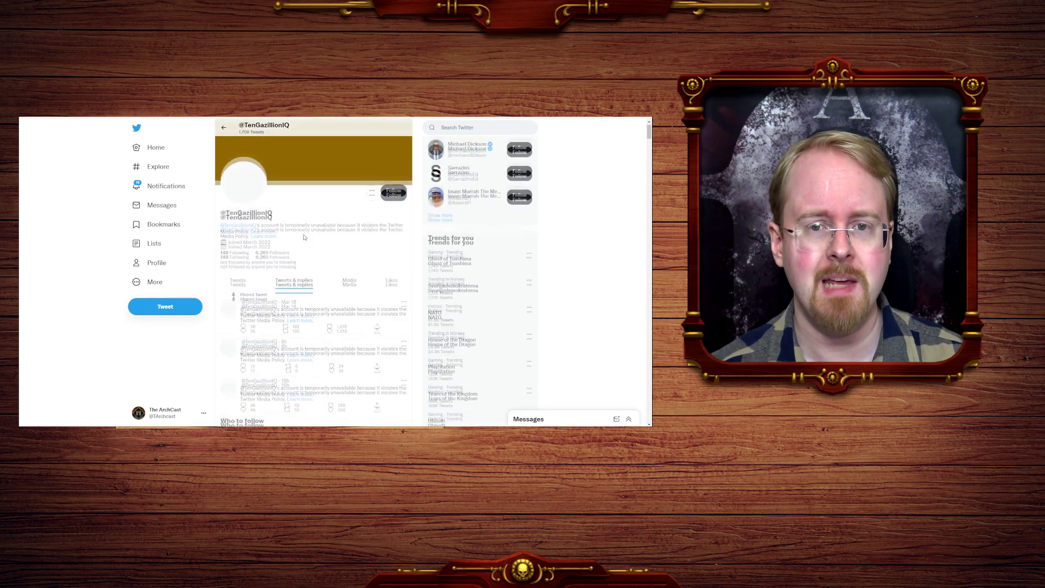
Go back to the thread crediting the AI scientist, with its video.
{"action": "key", "text": "alt+Left"}
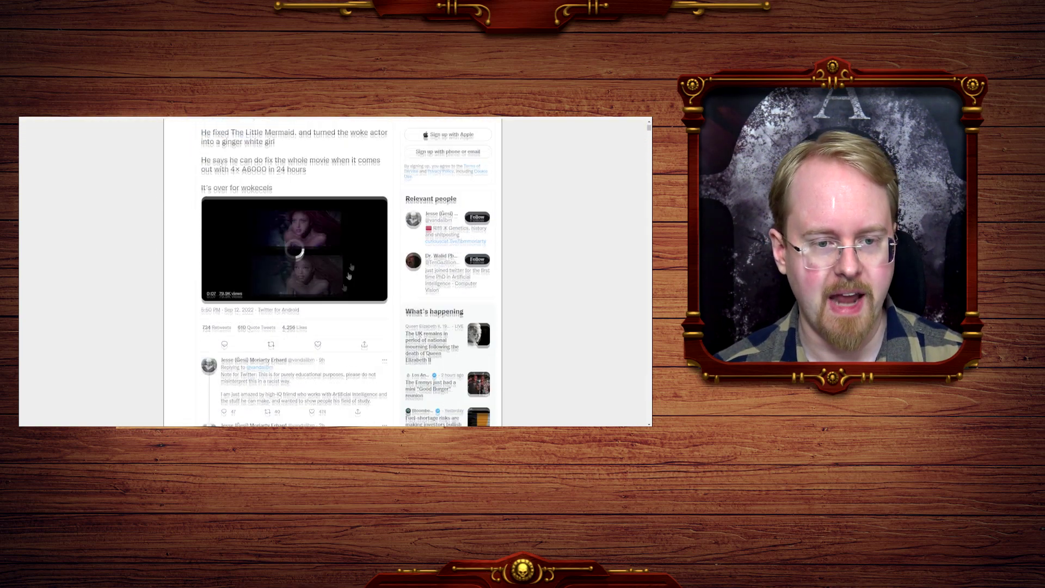
{"action": "scroll", "coordinate": [318, 210], "scroll_direction": "up", "scroll_amount": 2}
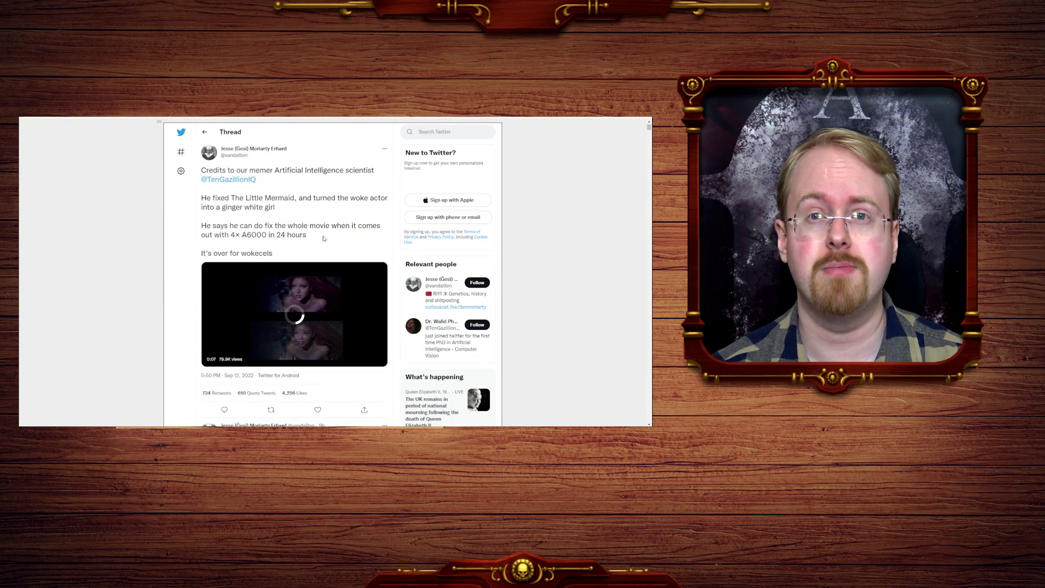
Go forward to the replies about mermaids not being real and CGI uncanny valley.
{"action": "key", "text": "Right"}
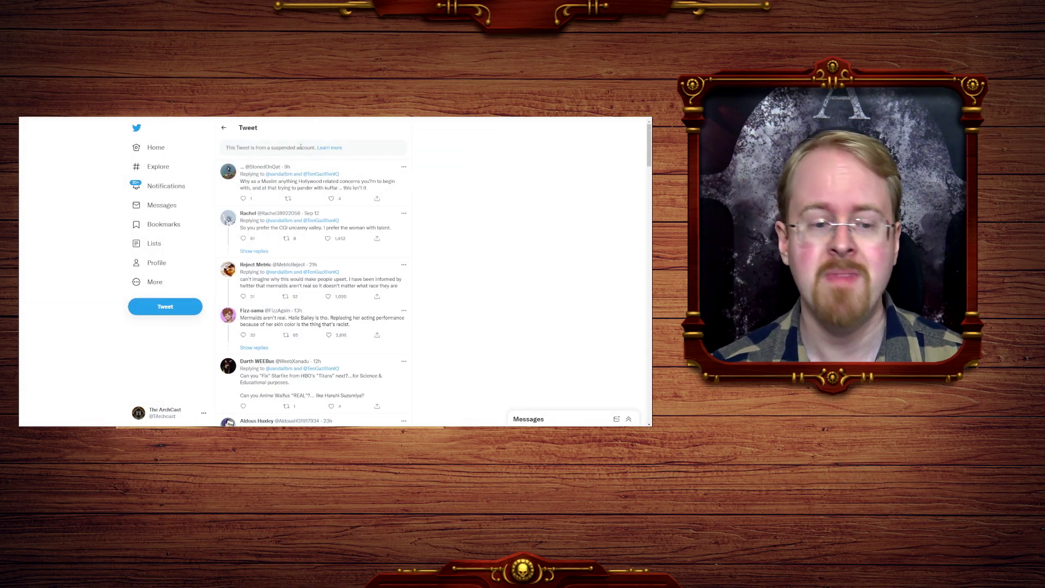
{"action": "scroll", "coordinate": [311, 163], "scroll_direction": "down", "scroll_amount": 5}
{"action": "scroll", "coordinate": [310, 163], "scroll_direction": "down", "scroll_amount": 5}
{"action": "scroll", "coordinate": [311, 163], "scroll_direction": "down", "scroll_amount": 5}
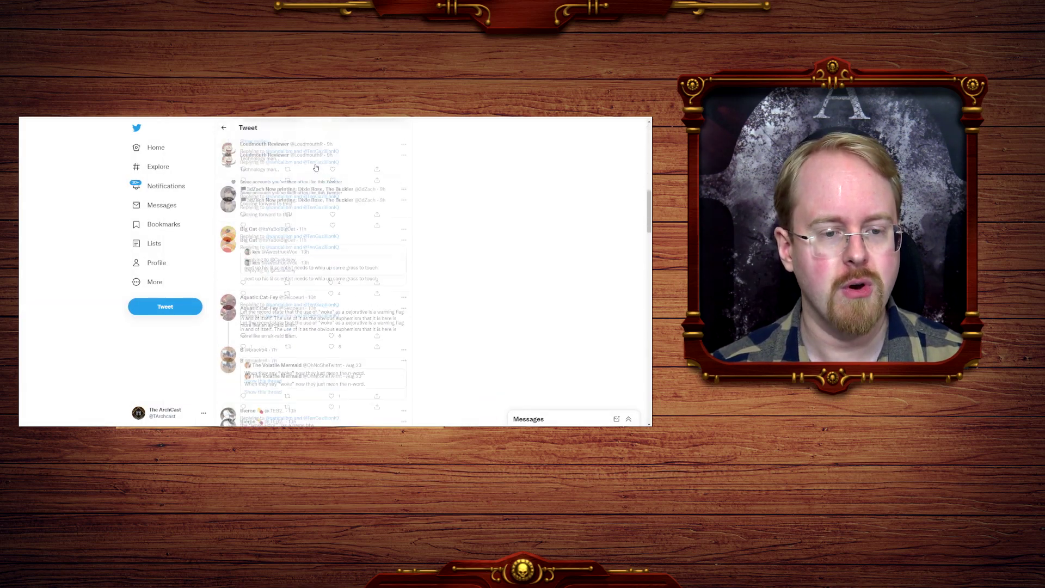
{"action": "scroll", "coordinate": [311, 164], "scroll_direction": "down", "scroll_amount": 3}
{"action": "scroll", "coordinate": [316, 167], "scroll_direction": "down", "scroll_amount": 4}
{"action": "scroll", "coordinate": [316, 166], "scroll_direction": "down", "scroll_amount": 4}
{"action": "scroll", "coordinate": [316, 167], "scroll_direction": "down", "scroll_amount": 4}
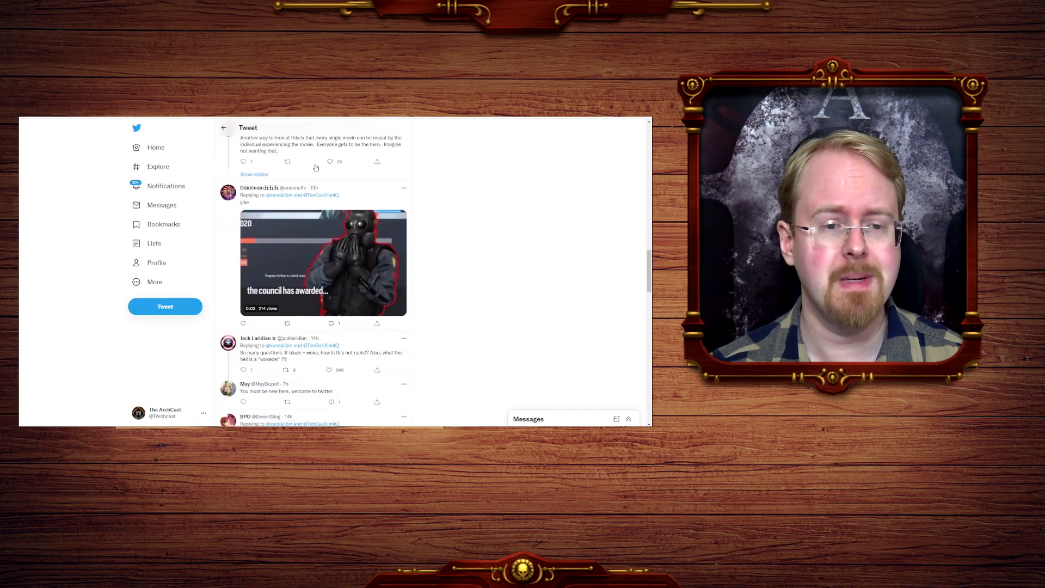
{"action": "scroll", "coordinate": [316, 166], "scroll_direction": "up", "scroll_amount": 3}
{"action": "scroll", "coordinate": [317, 167], "scroll_direction": "down", "scroll_amount": 3}
{"action": "scroll", "coordinate": [316, 167], "scroll_direction": "down", "scroll_amount": 2}
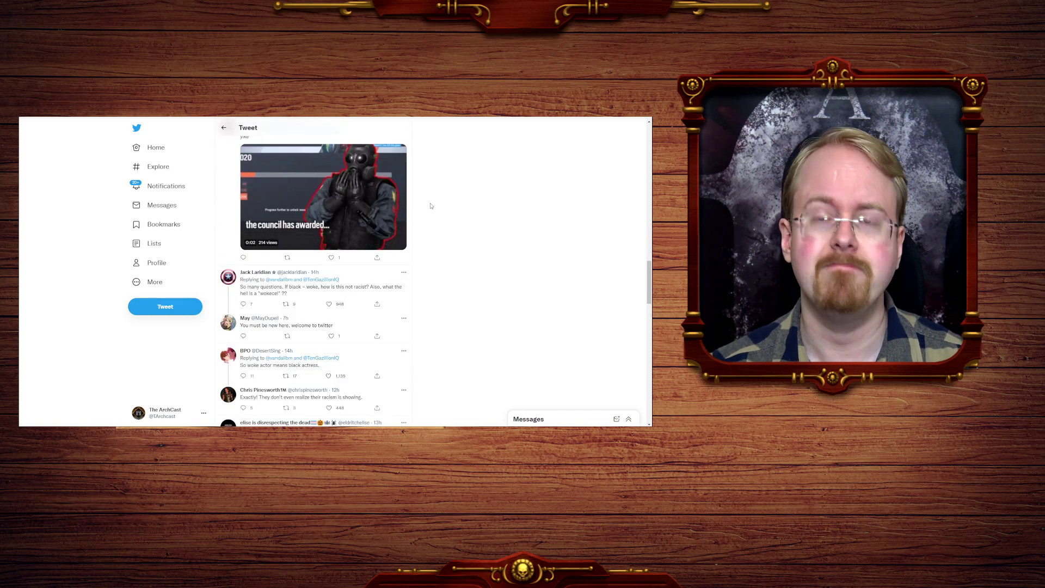
{"action": "scroll", "coordinate": [368, 197], "scroll_direction": "up", "scroll_amount": 3}
{"action": "scroll", "coordinate": [425, 205], "scroll_direction": "up", "scroll_amount": 4}
{"action": "scroll", "coordinate": [425, 206], "scroll_direction": "up", "scroll_amount": 5}
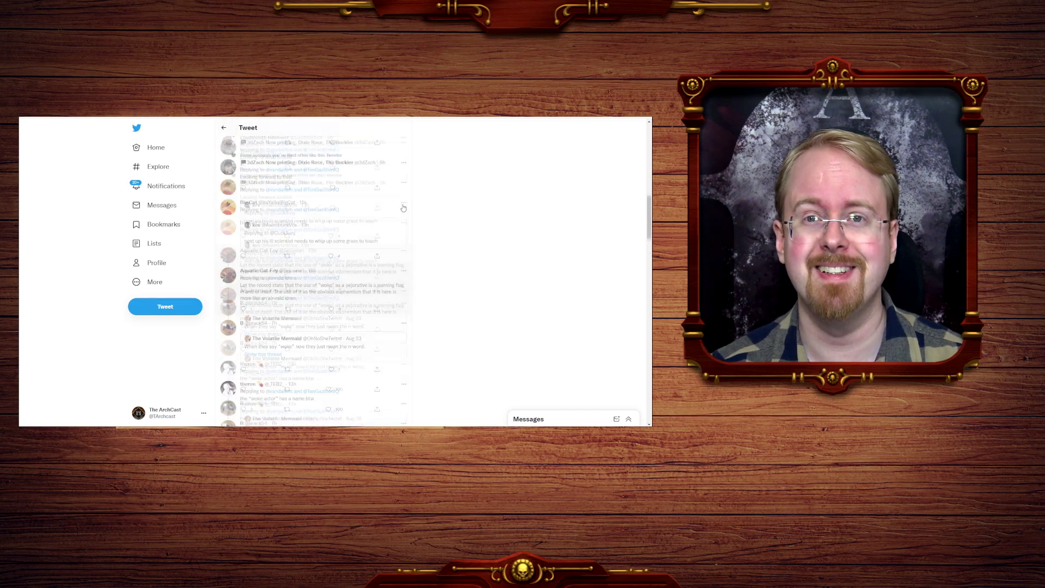
{"action": "scroll", "coordinate": [409, 206], "scroll_direction": "up", "scroll_amount": 5}
{"action": "scroll", "coordinate": [402, 208], "scroll_direction": "up", "scroll_amount": 3}
{"action": "scroll", "coordinate": [403, 208], "scroll_direction": "down", "scroll_amount": 5}
{"action": "scroll", "coordinate": [403, 208], "scroll_direction": "down", "scroll_amount": 4}
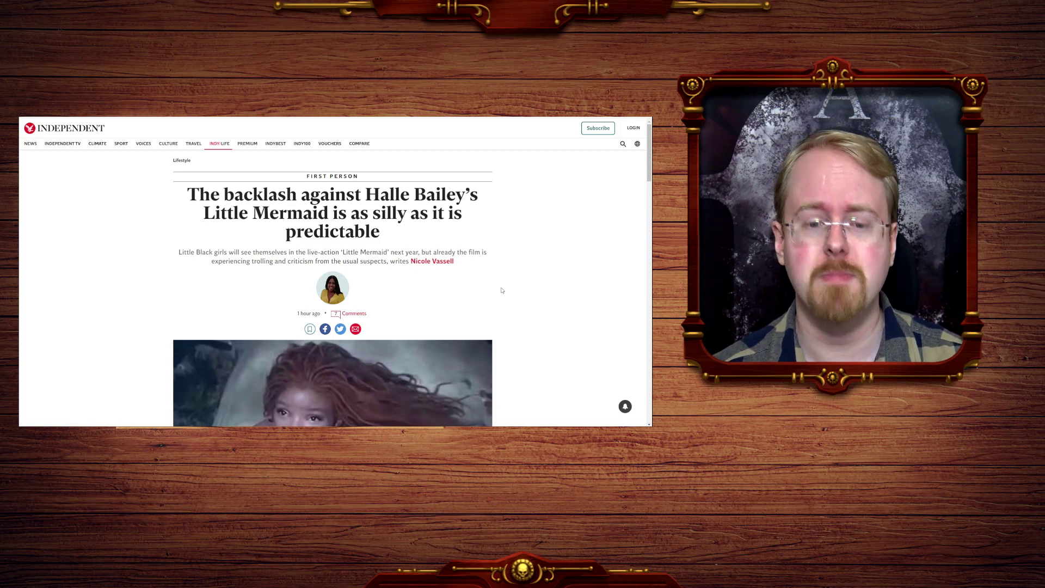
{"action": "scroll", "coordinate": [502, 290], "scroll_direction": "down", "scroll_amount": 3}
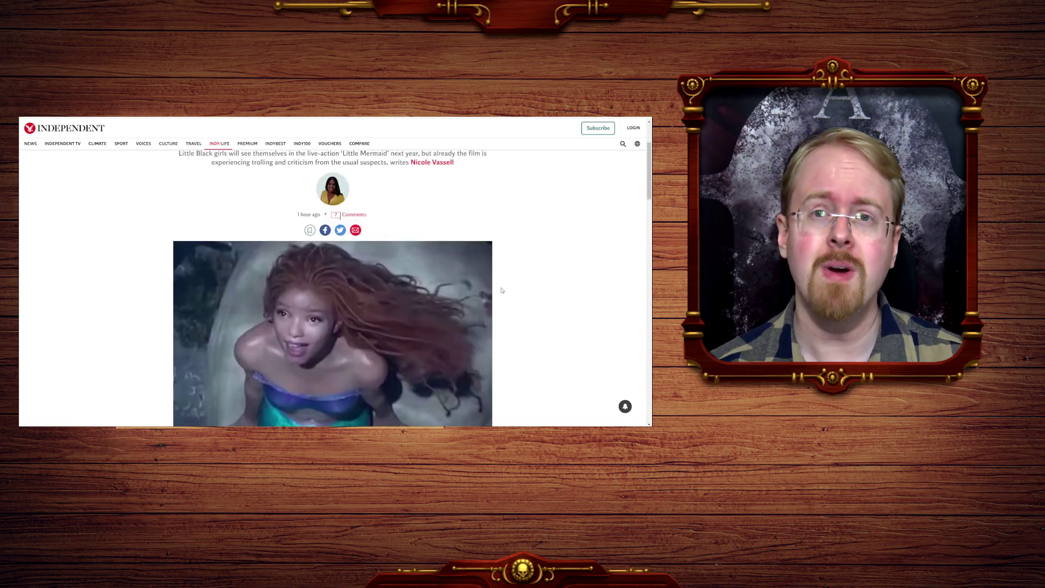
{"action": "scroll", "coordinate": [502, 290], "scroll_direction": "up", "scroll_amount": 3}
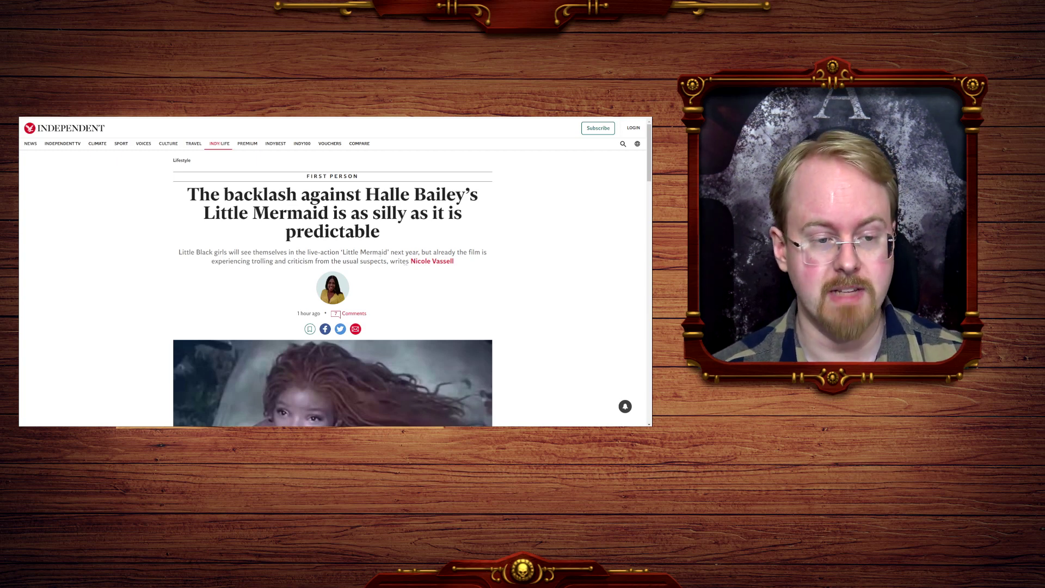
Briefly highlight the article's standfirst and the headline's 'silly' backlash claim, then clear both.
{"action": "left_click_drag", "start_coordinate": [198, 253], "coordinate": [487, 253]}
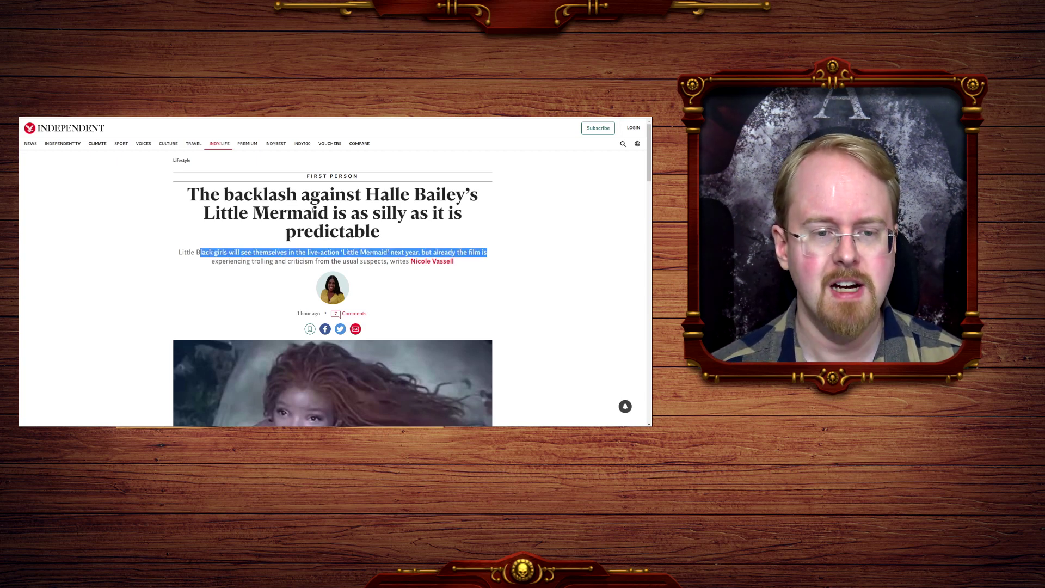
{"action": "left_click", "coordinate": [486, 252]}
{"action": "left_click_drag", "start_coordinate": [366, 194], "coordinate": [416, 232]}
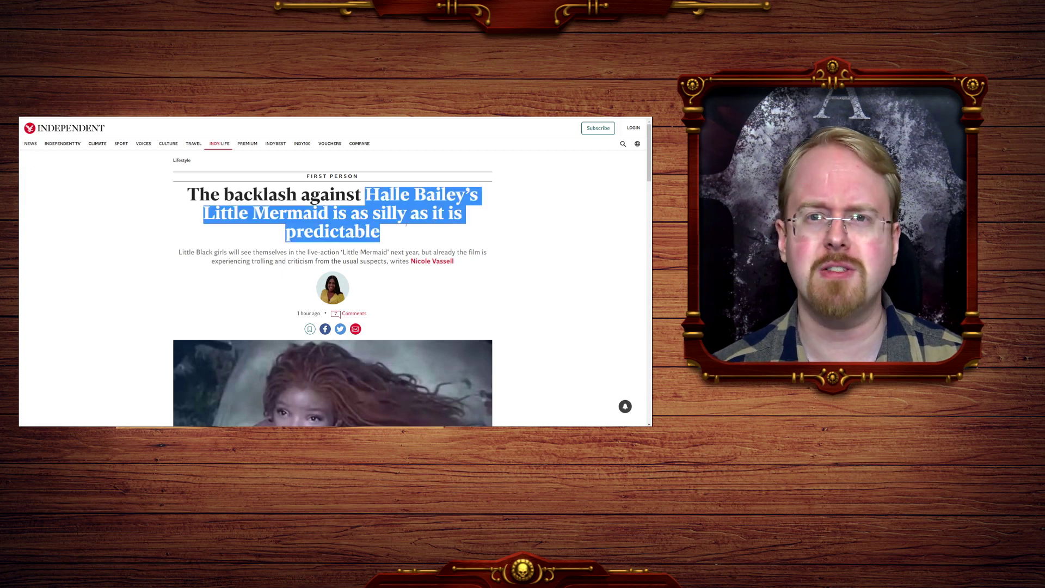
{"action": "left_click", "coordinate": [406, 225]}
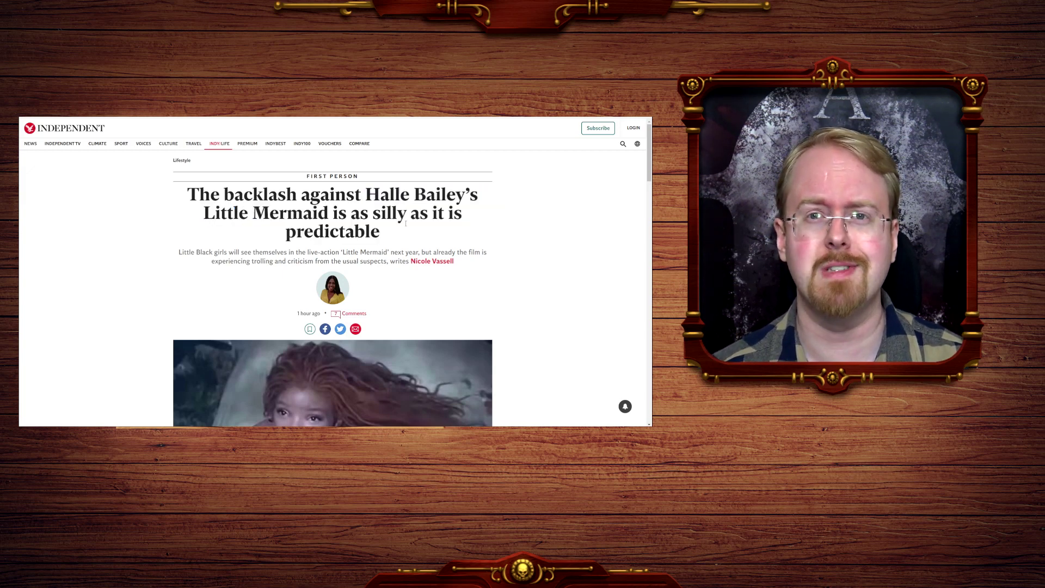